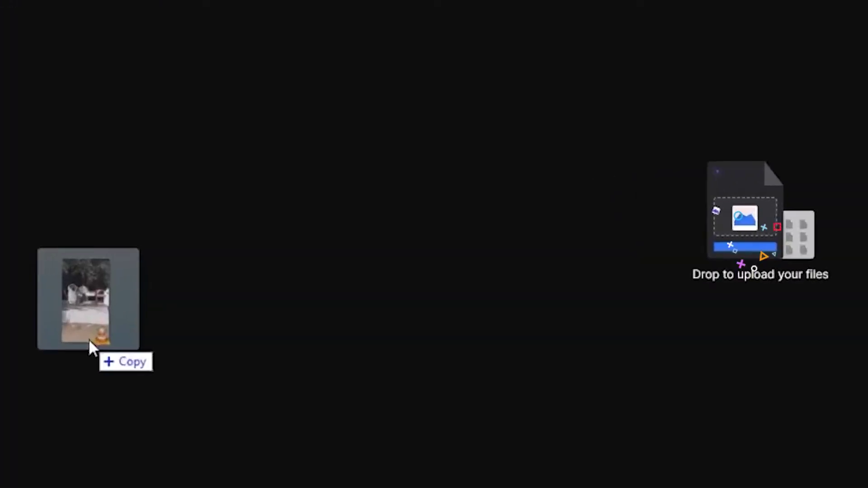
Step: Upload the video 20210314_140203.mp4 and place it at the start of the timeline's first track
drag(89, 338, 89, 349)
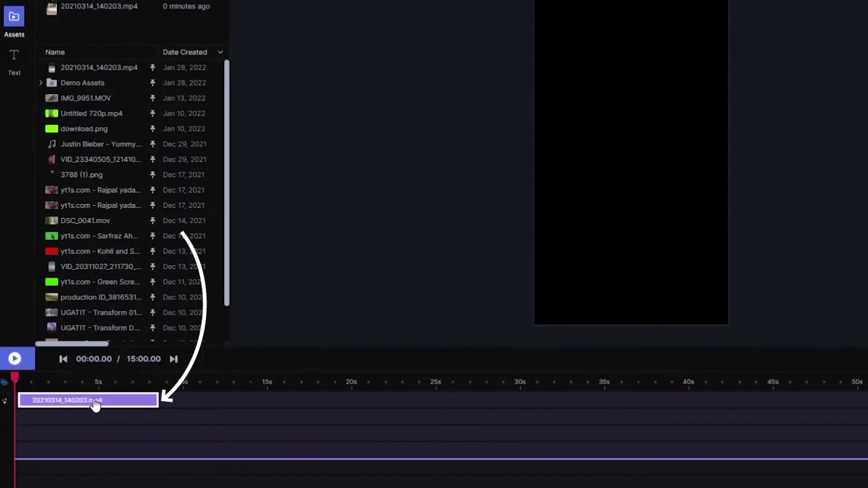
drag(90, 401, 91, 402)
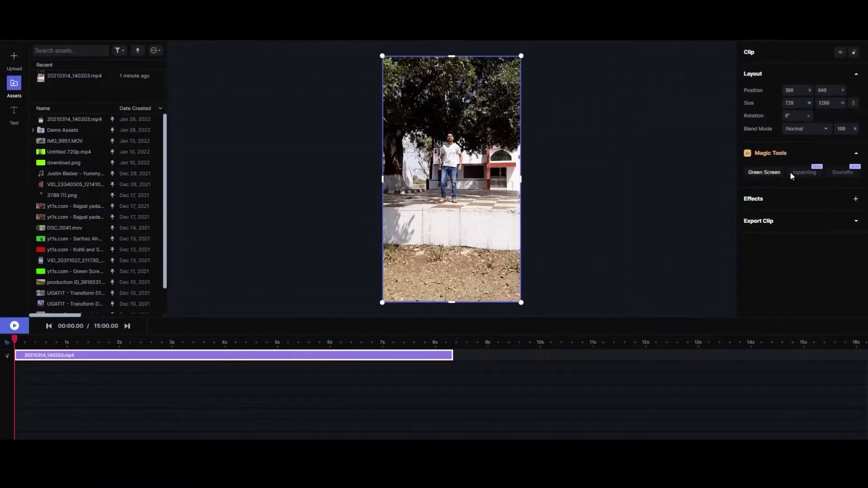
Step: Start a Green Screen mask on the clip and include the standing man by marking his head and shirt
click(776, 176)
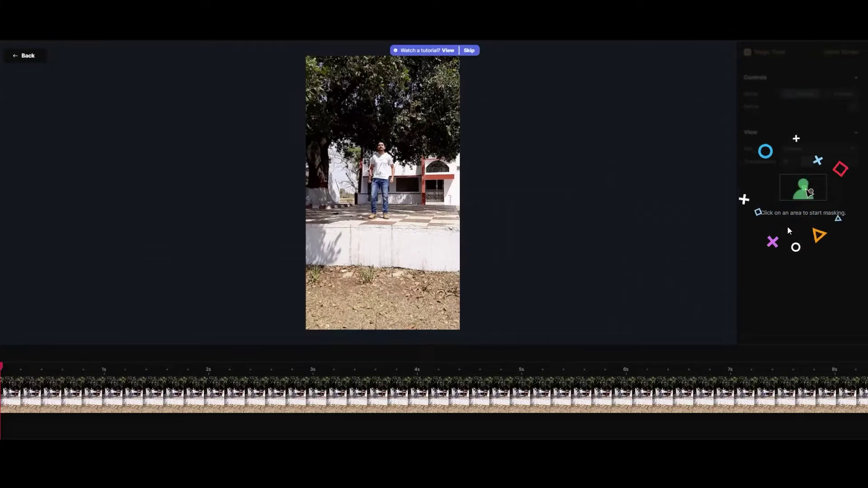
click(380, 146)
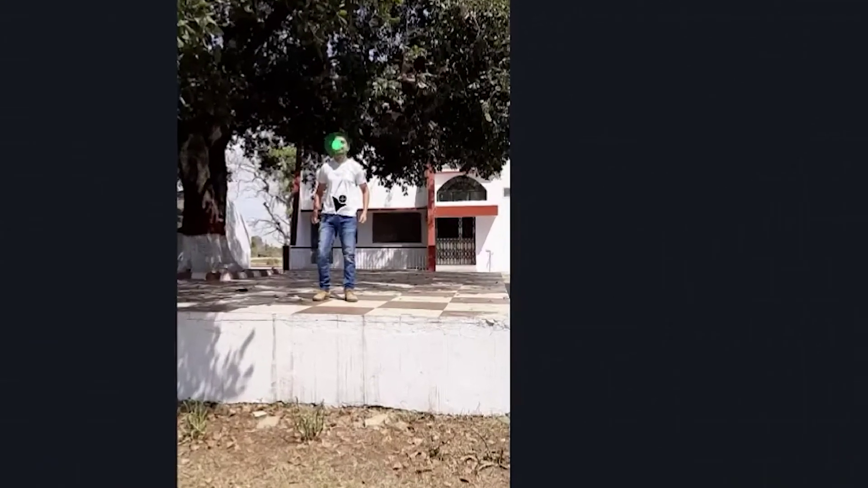
click(380, 169)
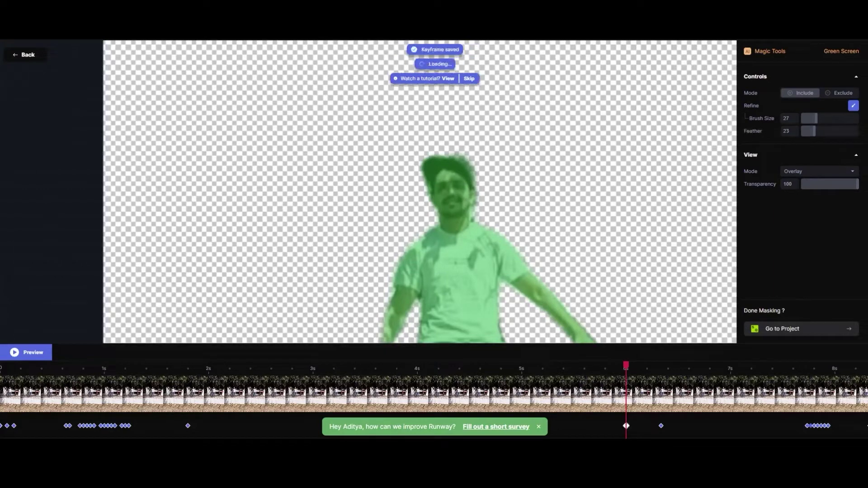
Step: Go back frame by frame from the keyframe at 6 s to examine the mask around the man
key(Left)
key(Left)
key(Left)
key(Left)
key(Left)
key(Left)
key(Left)
key(Left)
key(Left)
key(Left)
key(Left)
key(Left)
key(Left)
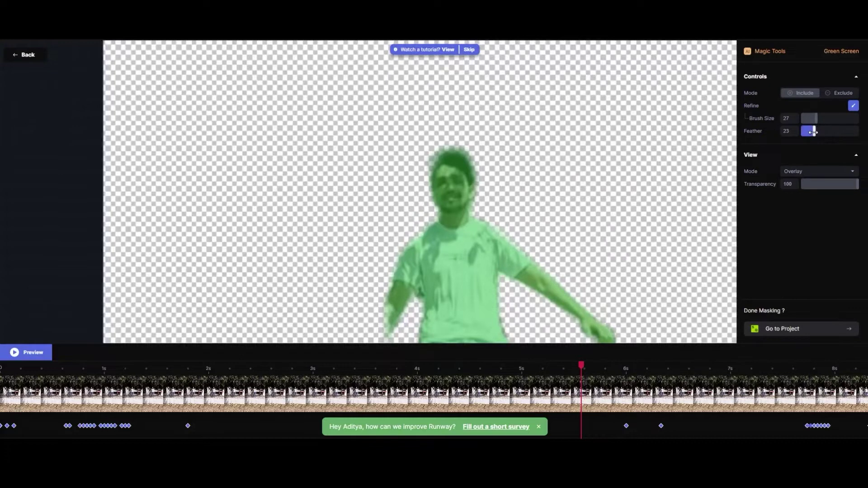
Step: Set the mask's feather to 44 and return to the project
drag(814, 131, 822, 133)
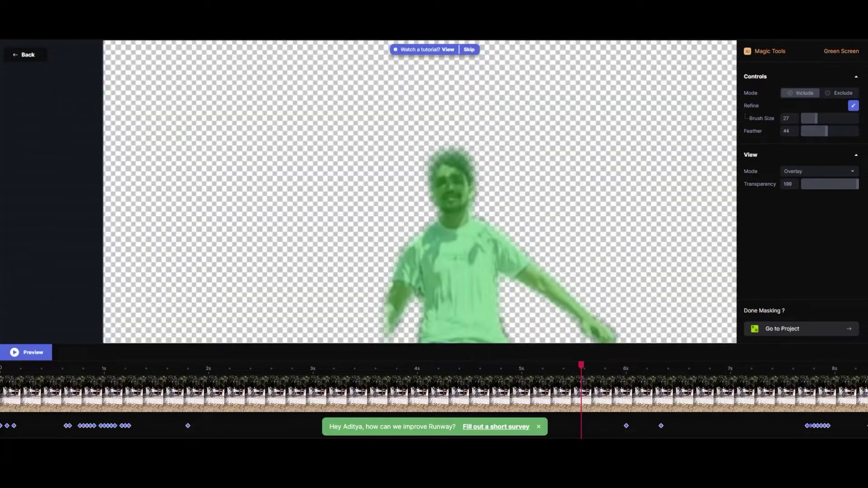
click(28, 55)
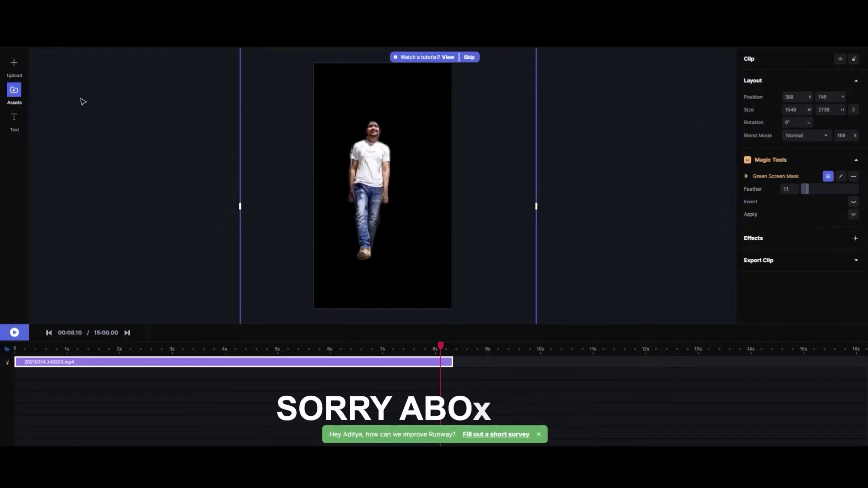
Step: Add the original 20210314_140203.mp4 to the track beneath the masked clip, starting at 0 s
click(18, 94)
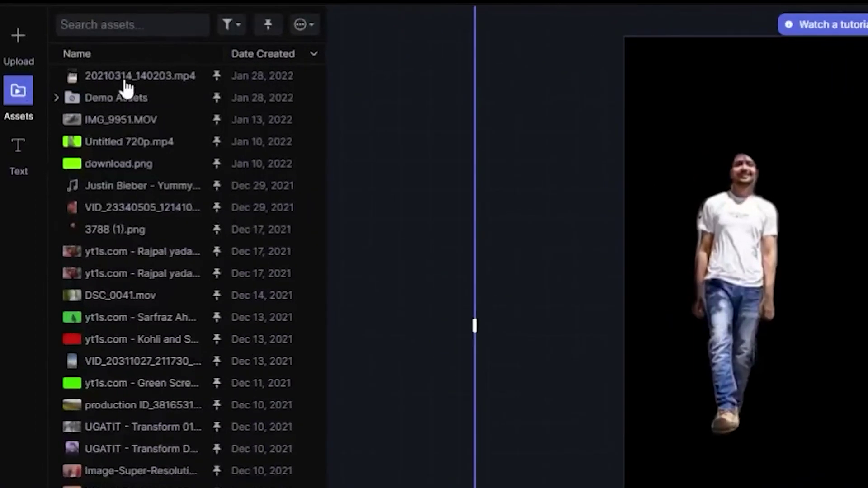
drag(128, 88, 145, 163)
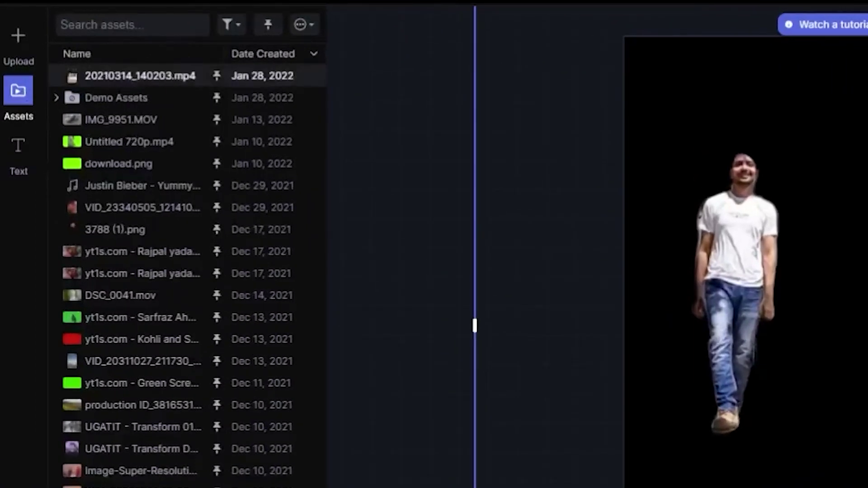
drag(68, 487, 18, 371)
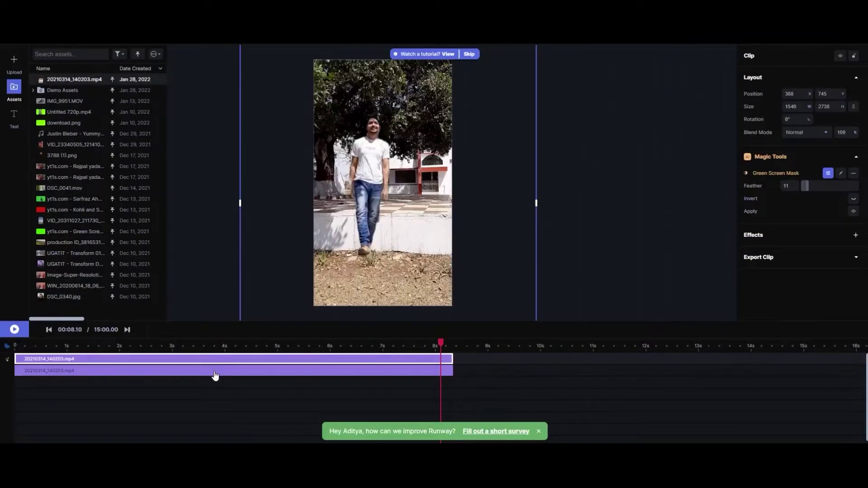
Step: Match the lower clip's size to the masked clip by setting it to 1540 × 2738
click(215, 372)
click(212, 363)
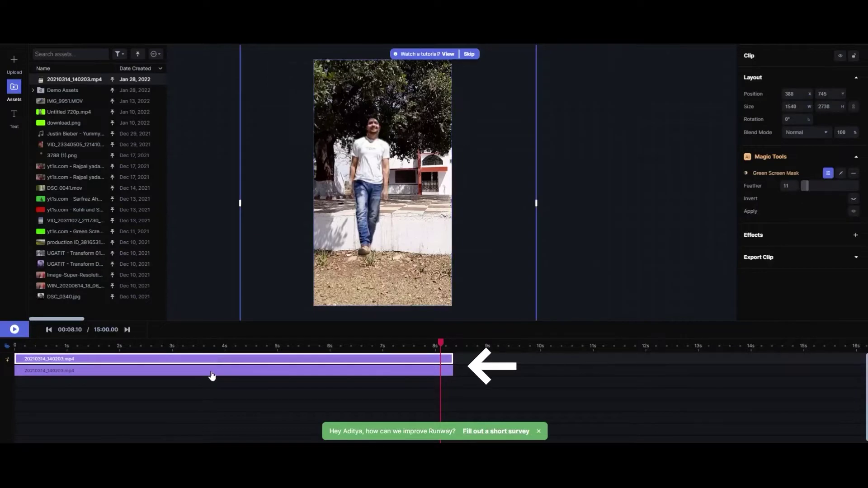
click(210, 376)
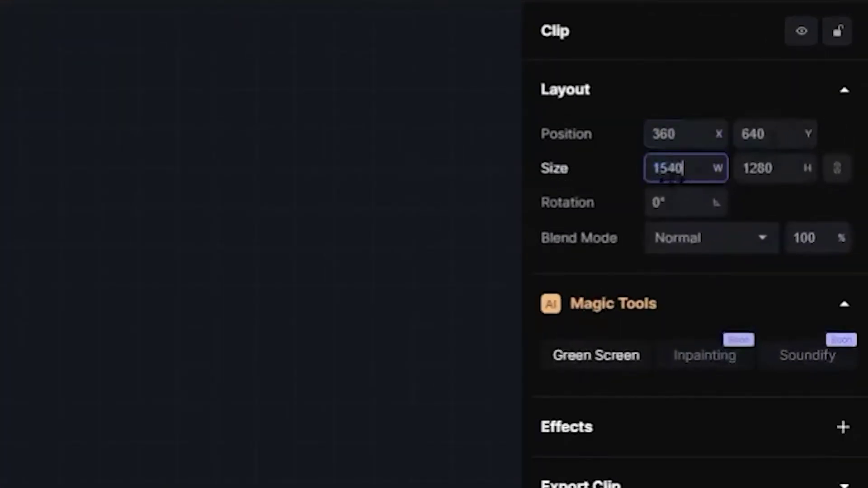
key(Return)
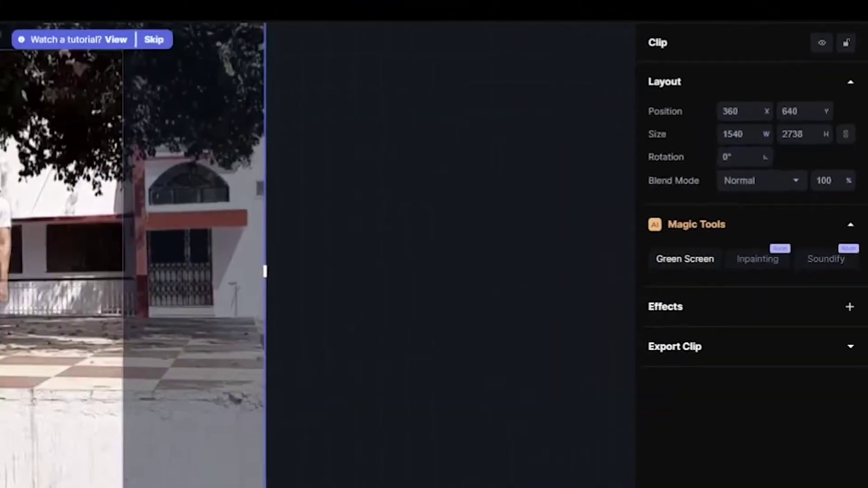
Step: Match the lower clip's position to the masked clip by setting X to 388 and Y to 745
click(286, 364)
click(286, 369)
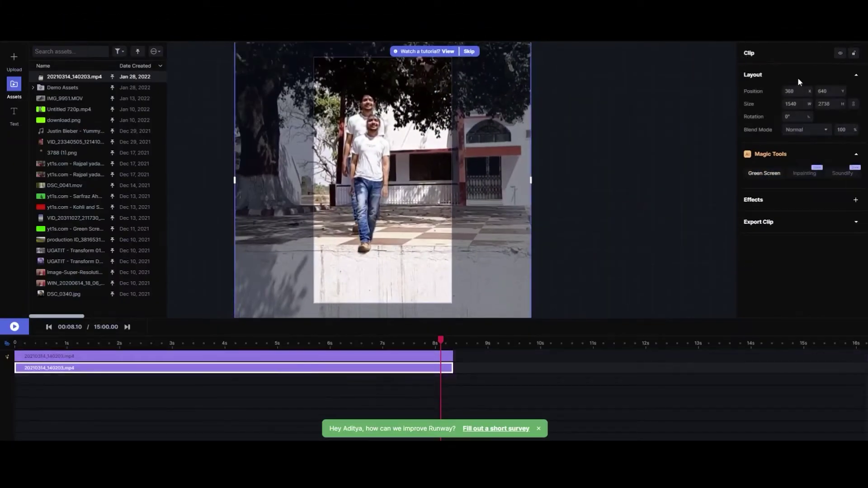
key(Return)
click(368, 359)
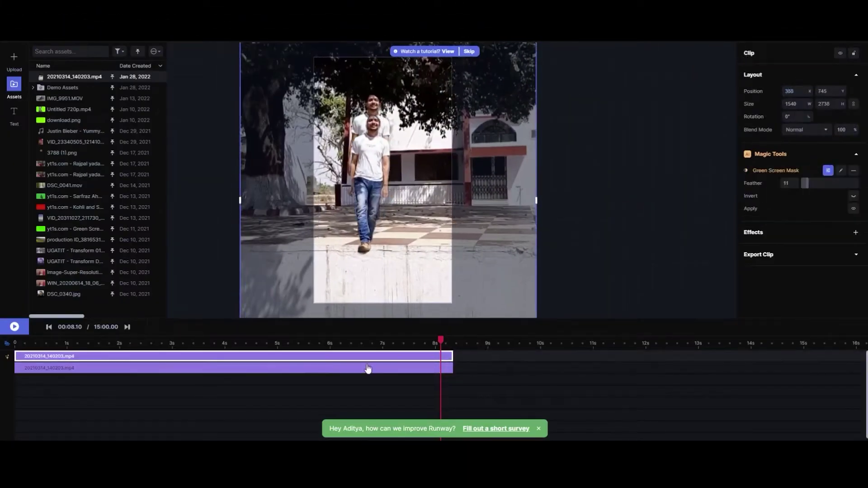
click(368, 368)
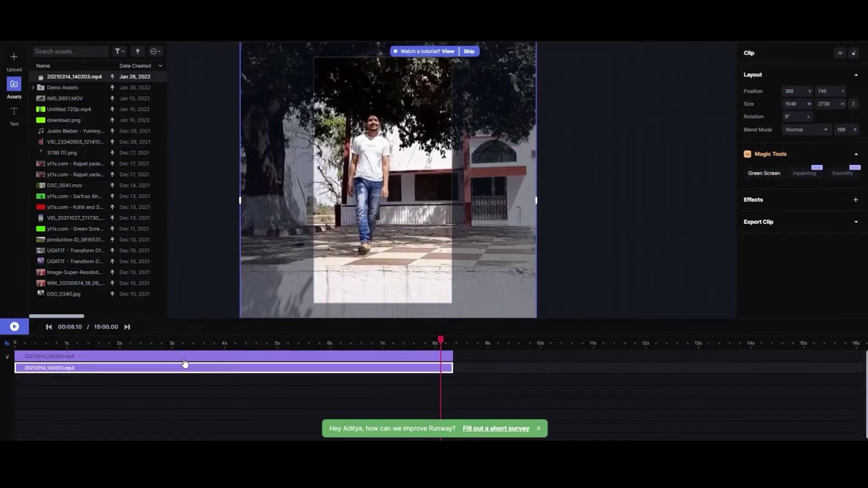
Step: Apply the Edge Detection effect to the masked clip on the upper track
click(185, 357)
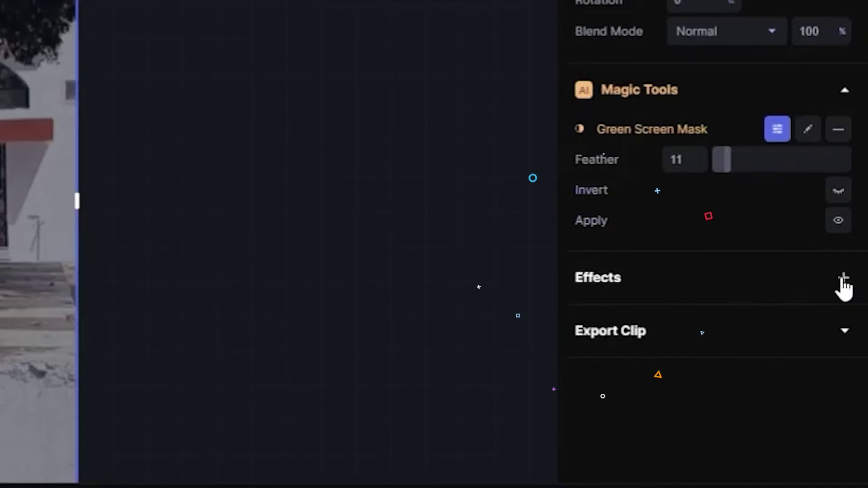
click(856, 232)
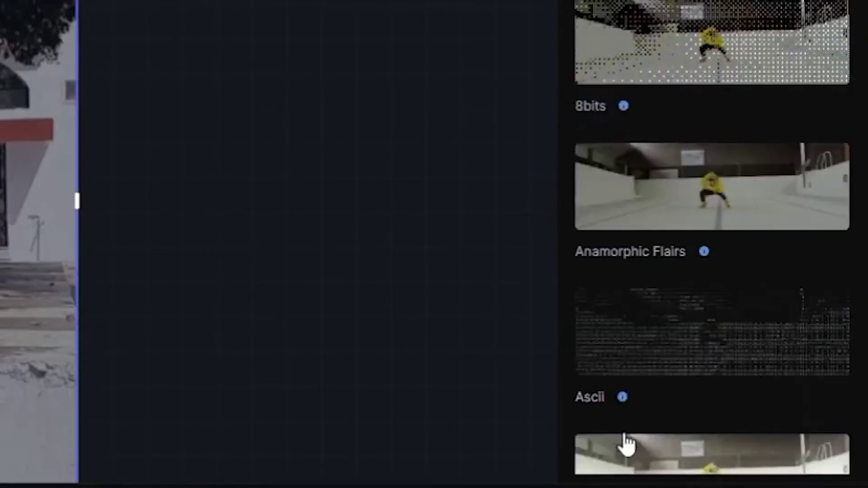
scroll(628, 445, down, 5)
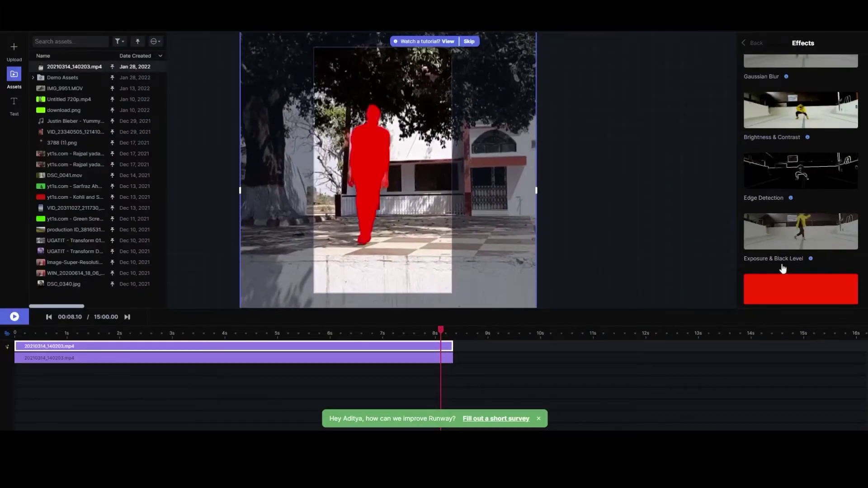
click(810, 182)
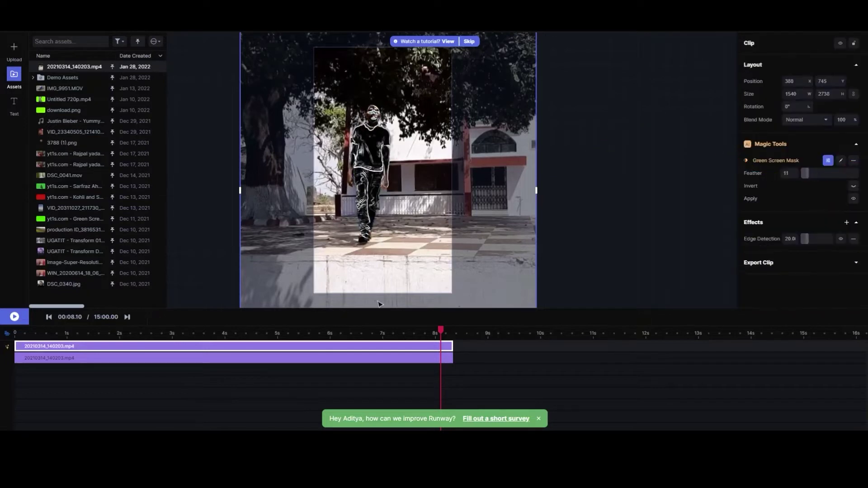
Step: Split the upper masked clip at 0.70 s and delete the piece before the split
drag(37, 351, 79, 352)
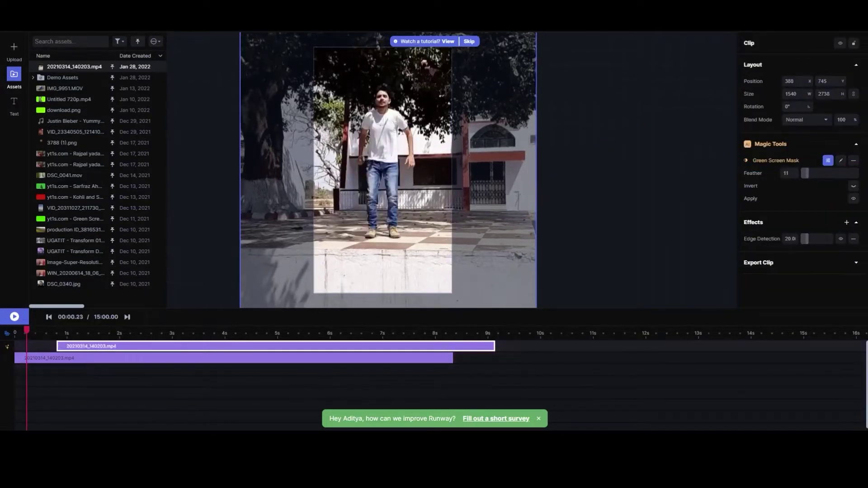
drag(26, 330, 46, 330)
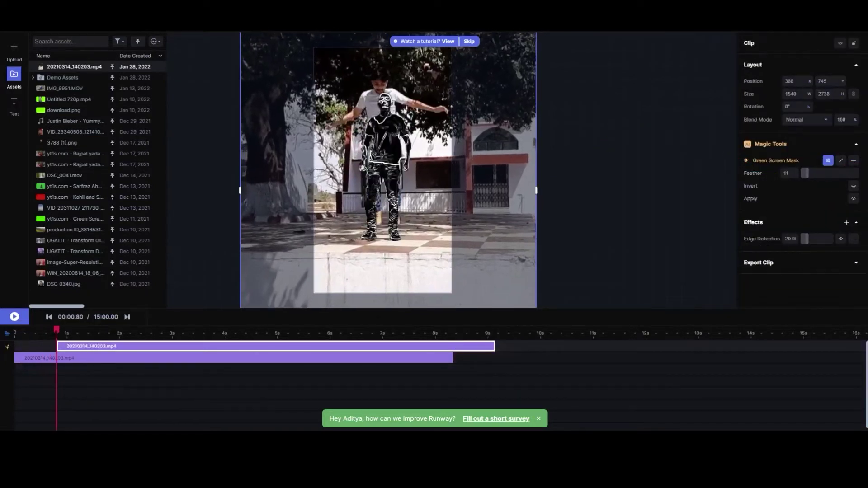
right_click(50, 347)
mouse_move(66, 373)
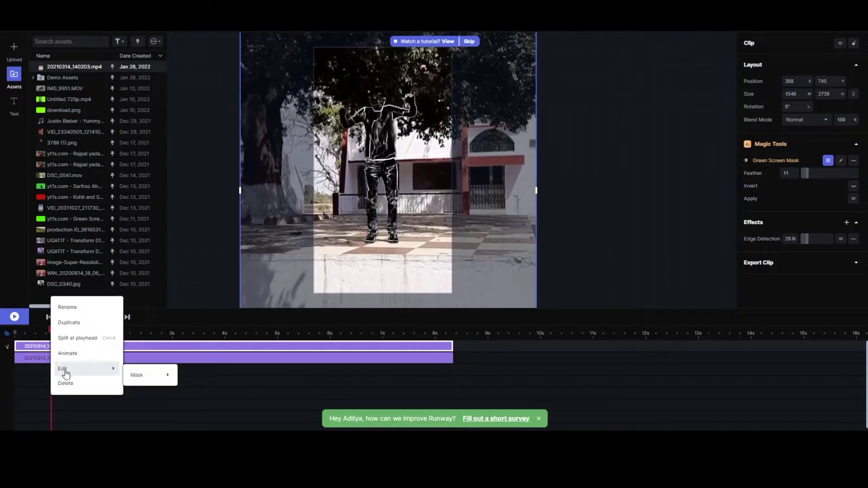
click(73, 343)
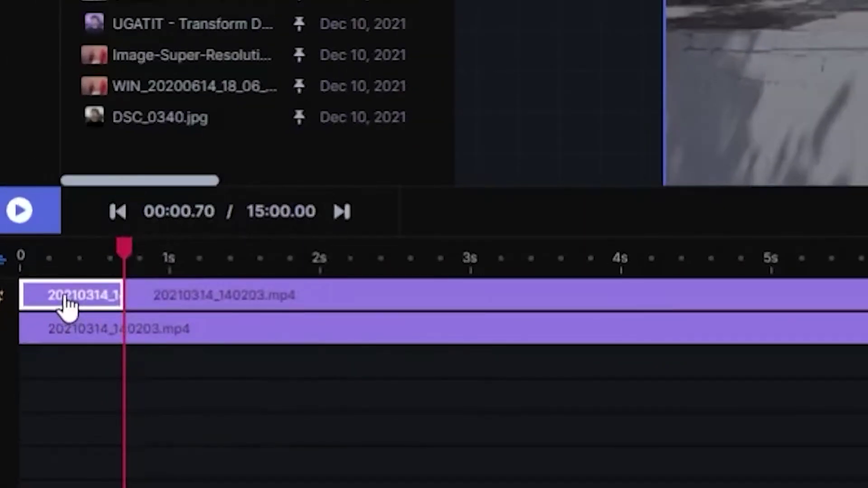
key(Delete)
Step: Split the upper masked clip into short pieces from 1.00 s through 2.30 s
drag(234, 250, 169, 250)
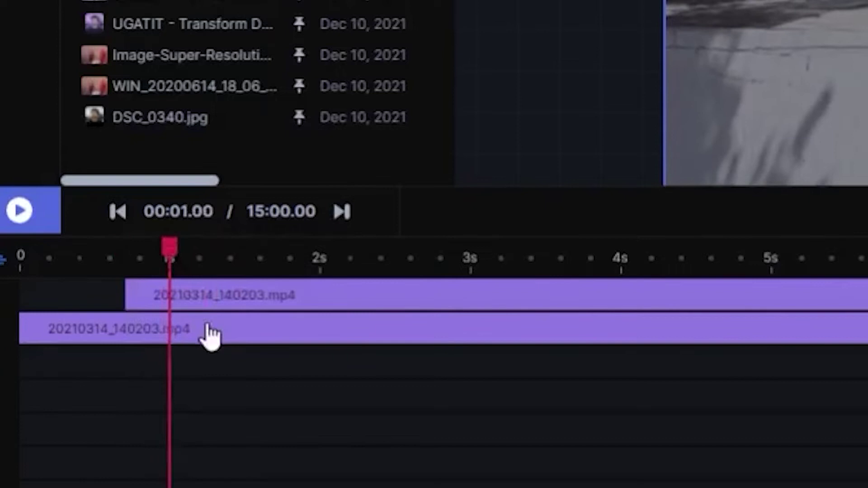
click(196, 306)
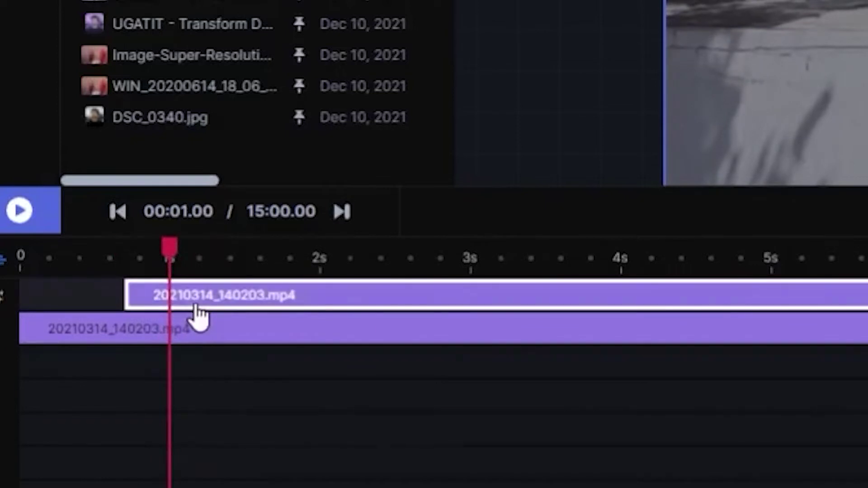
right_click(198, 317)
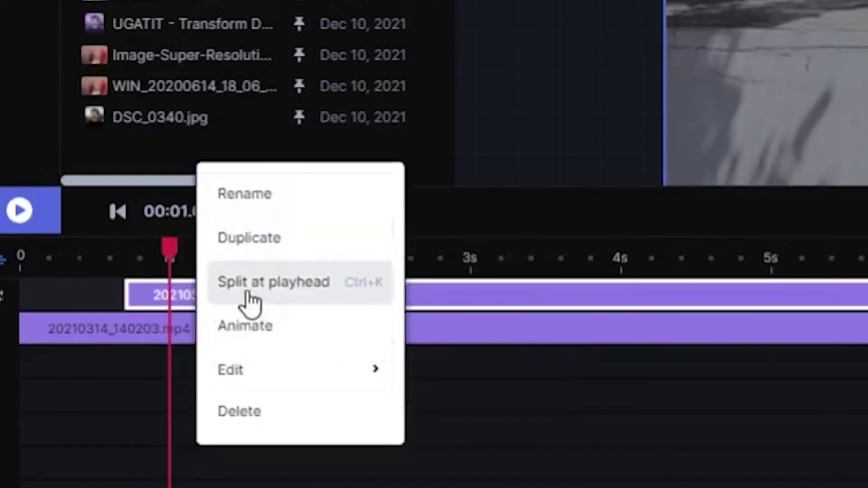
click(251, 283)
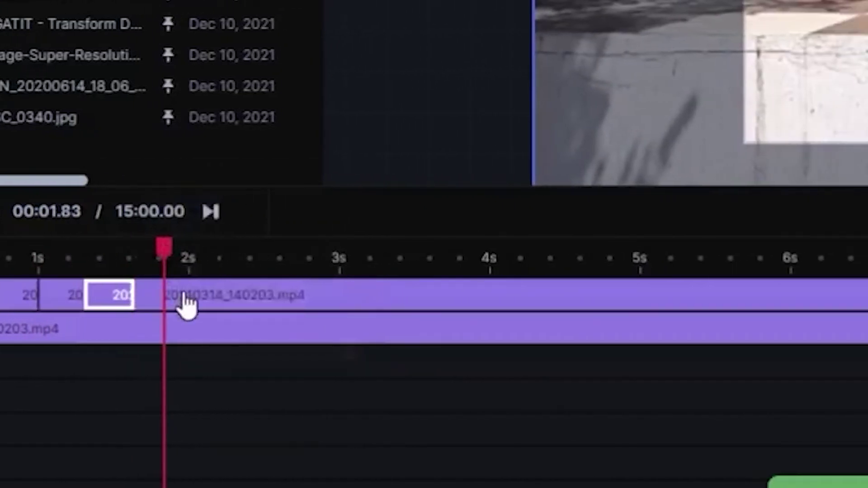
right_click(186, 305)
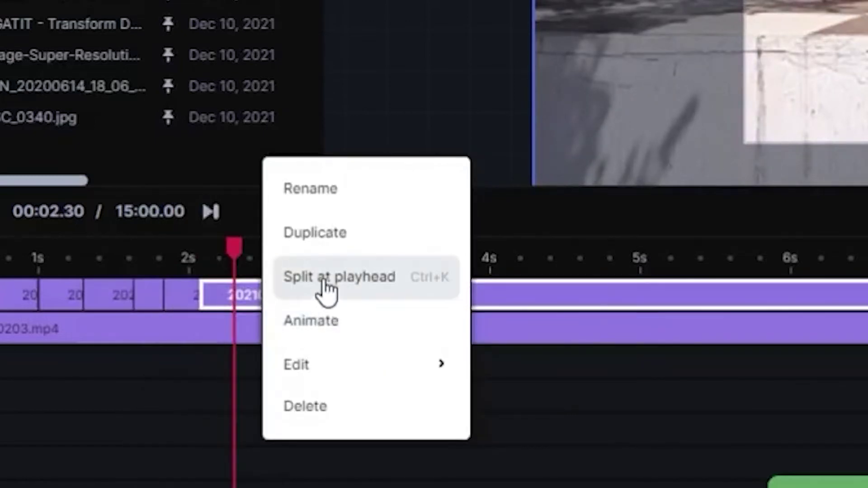
click(324, 274)
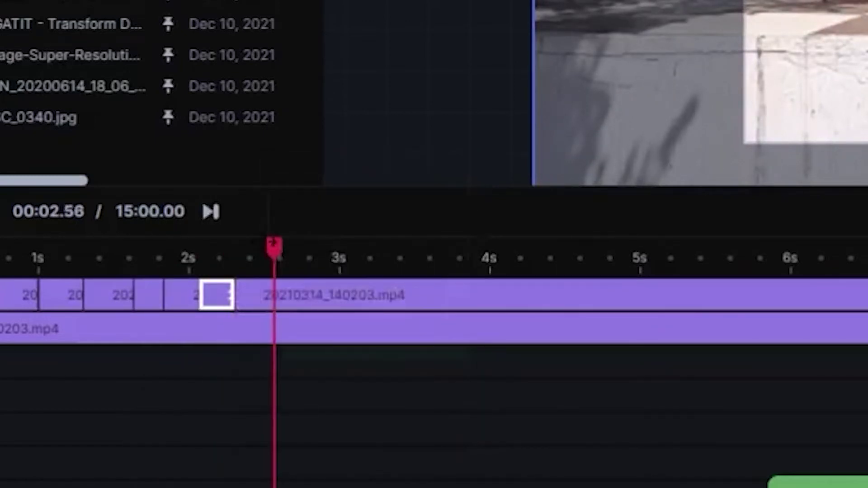
Step: Split the upper masked clip at short intervals from about 2.56 s to about 5 s
drag(276, 252, 365, 251)
click(323, 298)
key(s)
click(352, 296)
key(s)
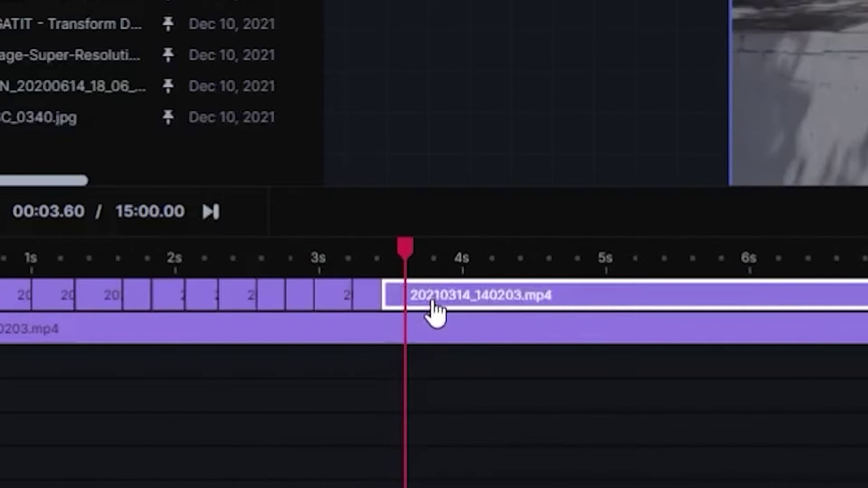
key(s)
key(s)
key(s)
key(s)
key(s)
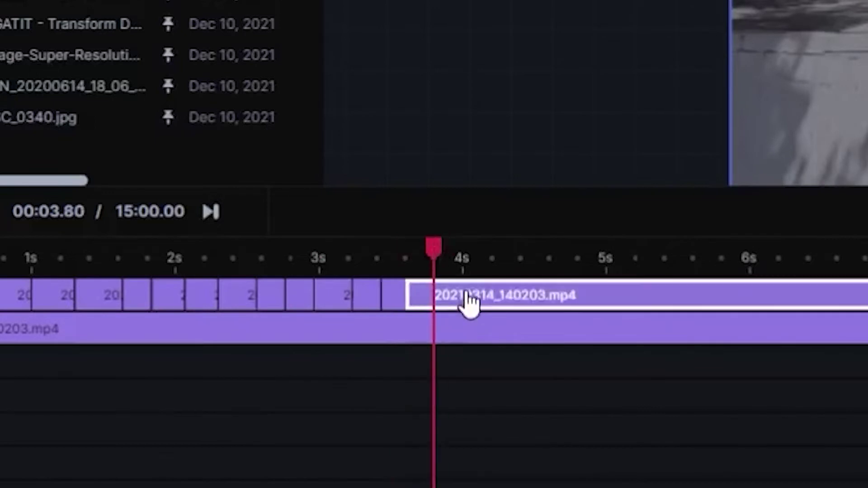
key(s)
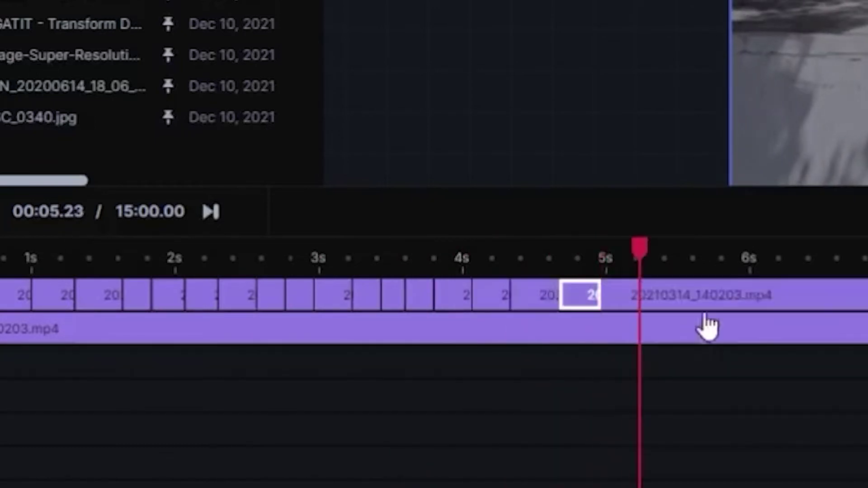
Step: Split the upper masked clip at short intervals from about 5.2 s to about 7.5 s
key(s)
click(724, 307)
key(s)
key(s)
key(s)
key(s)
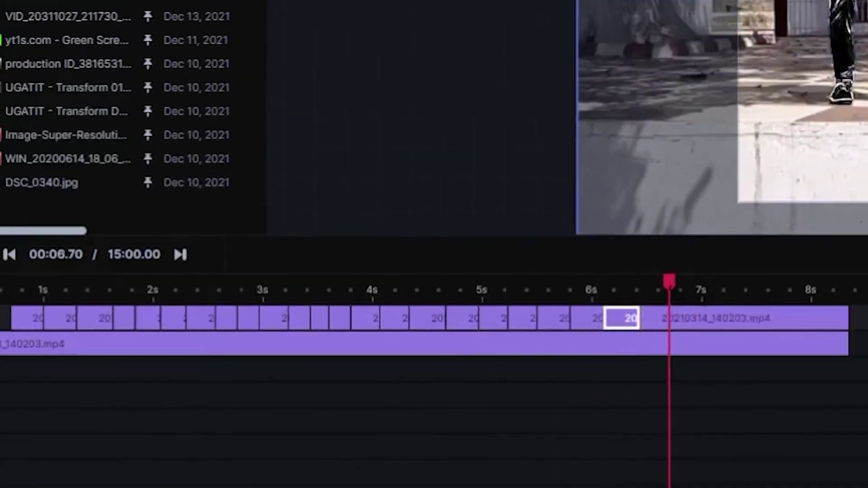
key(s)
key(s)
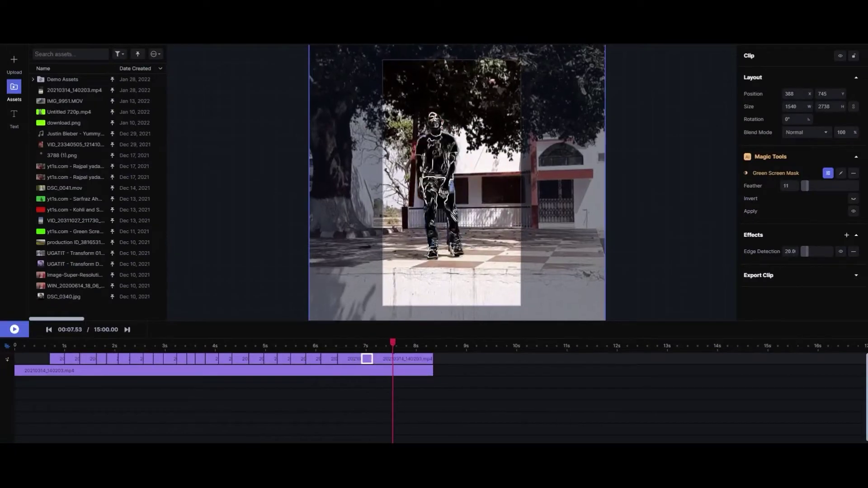
key(s)
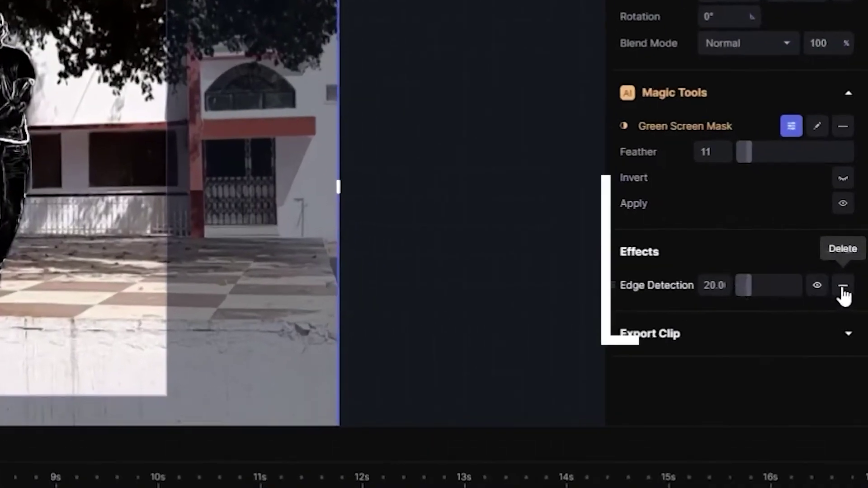
Step: Replace the Edge Detection effect on the selected piece of the masked clip with the Halftone effect
click(854, 251)
click(845, 256)
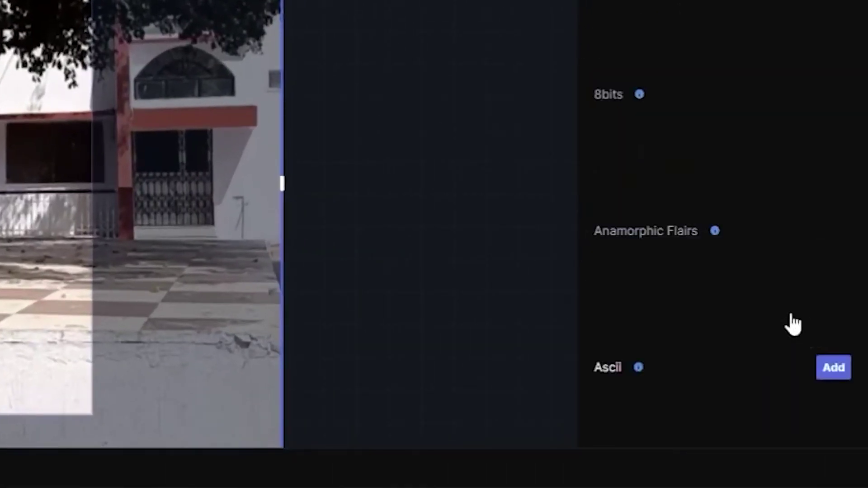
scroll(748, 226, down, 7)
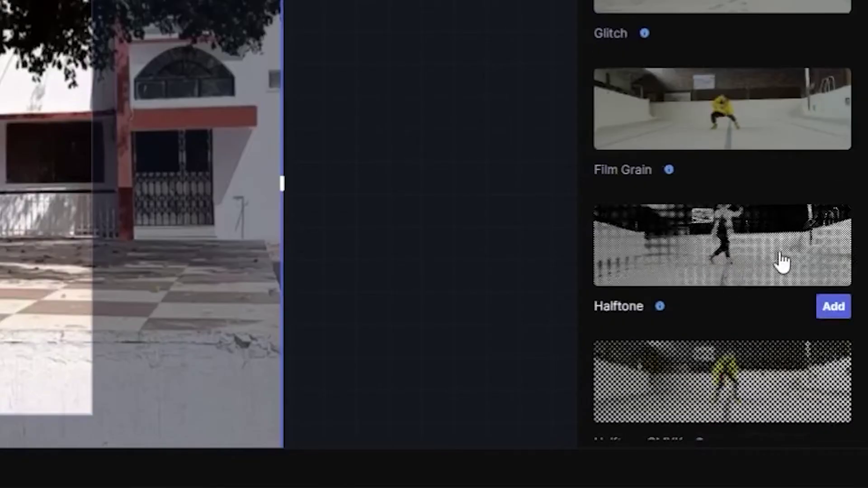
click(833, 306)
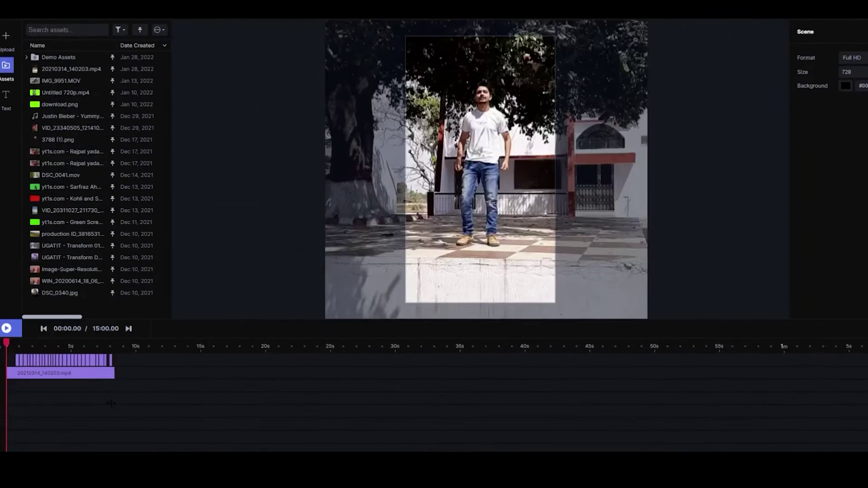
Step: Play back the edited sequence and export the project at 720p quality in MP4 format
key(space)
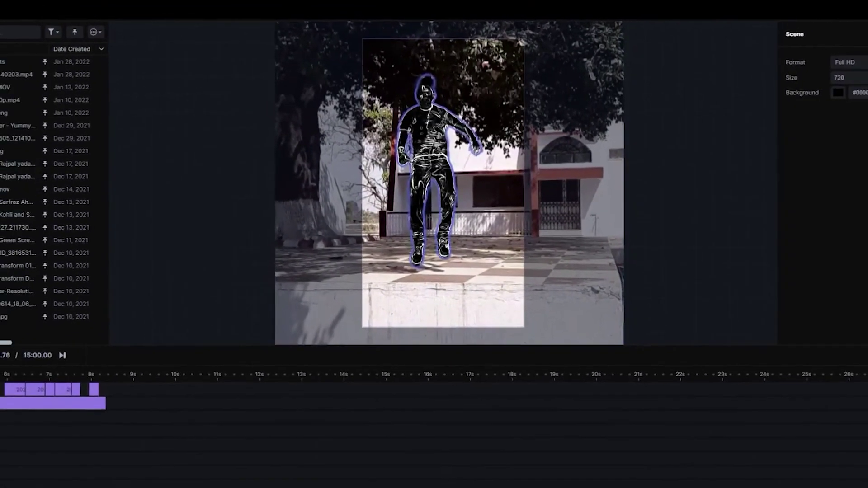
click(855, 17)
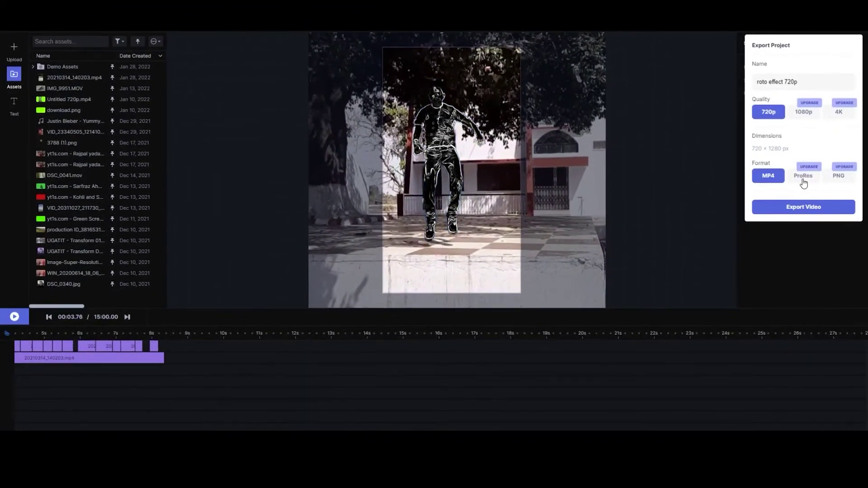
click(783, 179)
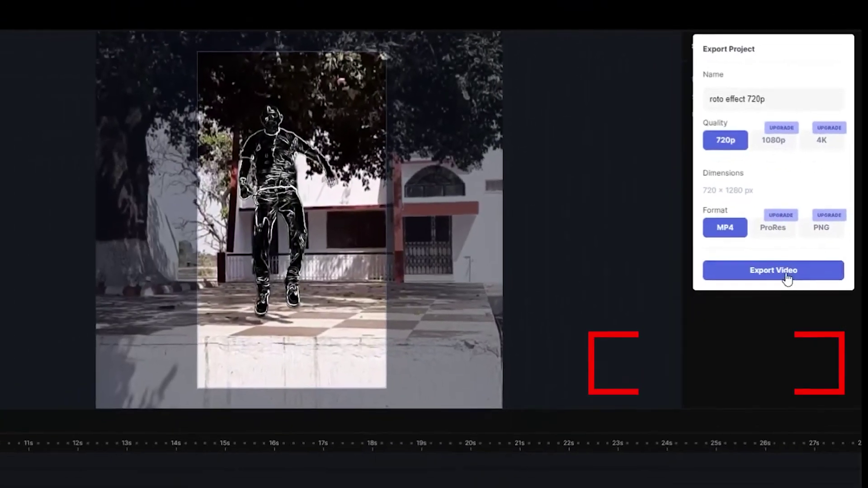
click(736, 364)
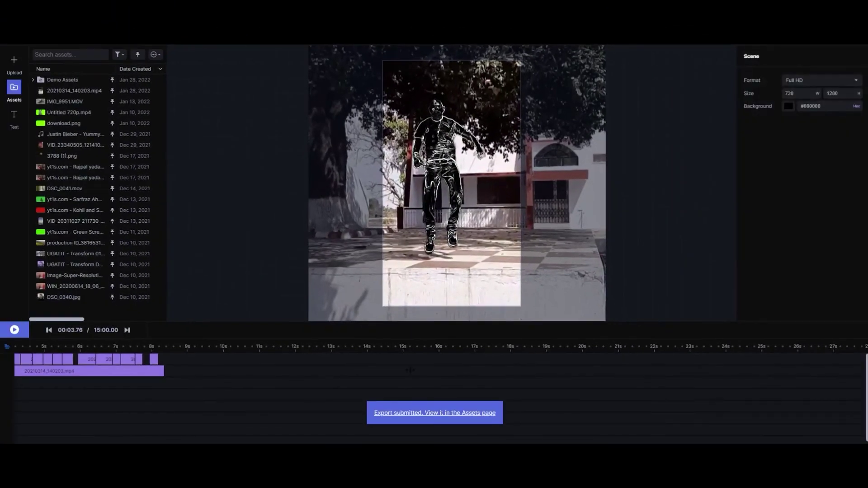
Step: Check the assets page and browse the collection of machine-learning models in ML Lab
click(434, 420)
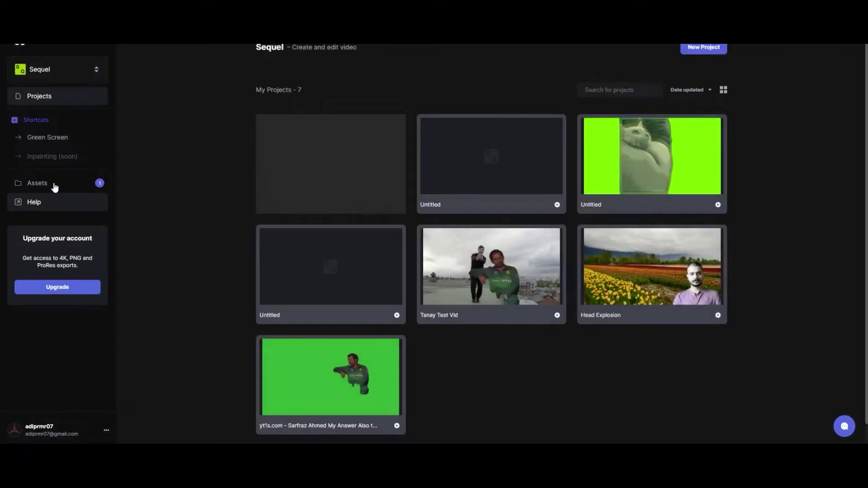
click(54, 185)
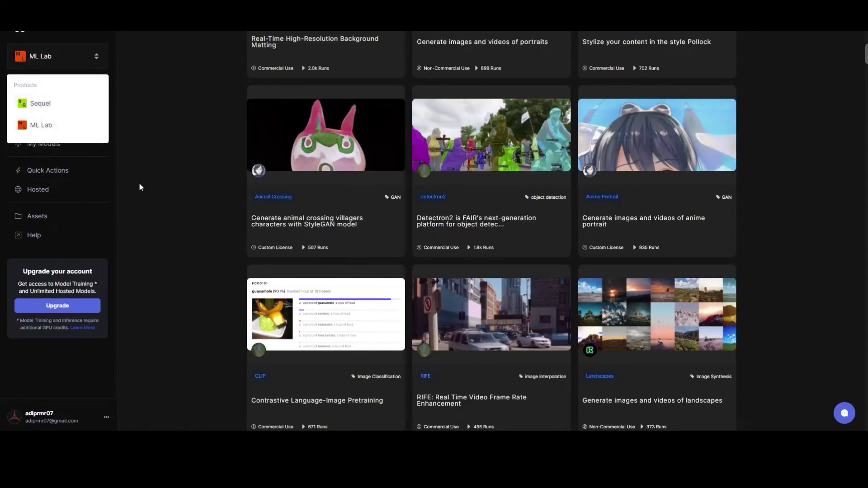
click(794, 138)
scroll(819, 130, up, 5)
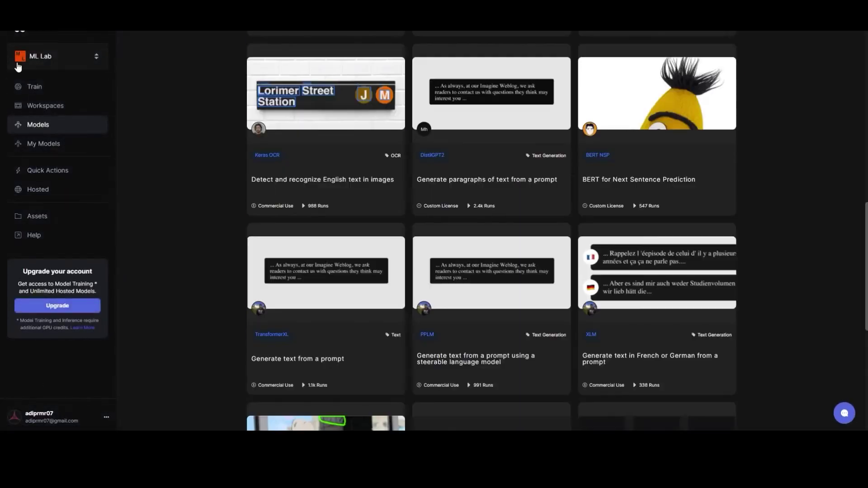
Step: Return to Sequel's assets and download the exported video "roto effect 720p"
click(41, 56)
click(41, 103)
click(35, 169)
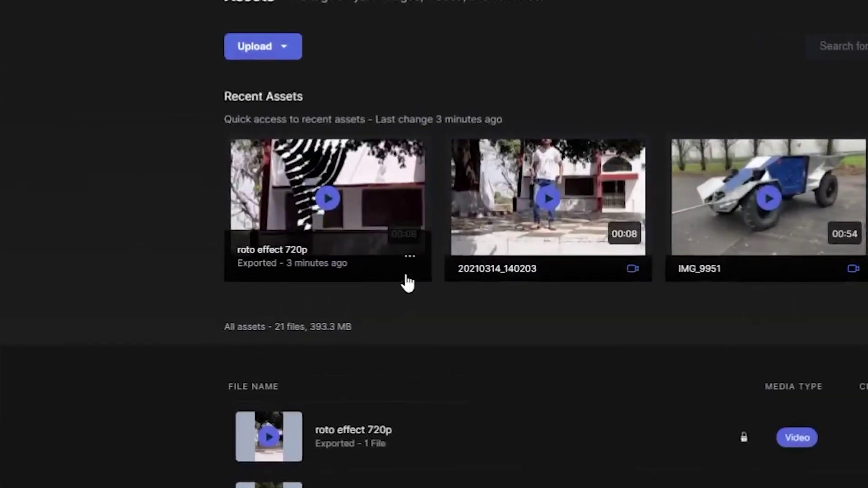
click(367, 189)
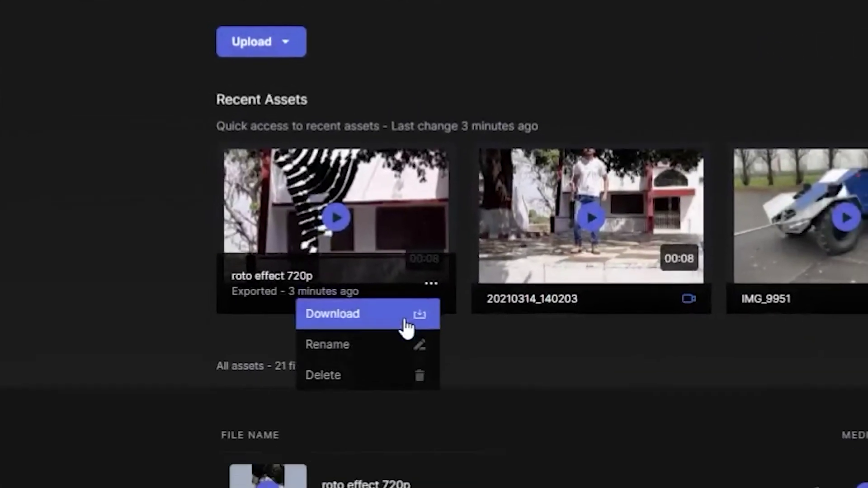
click(352, 216)
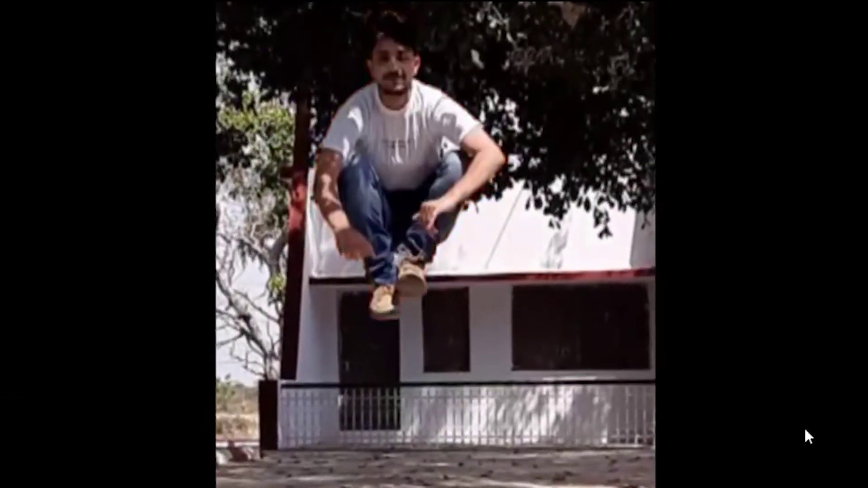